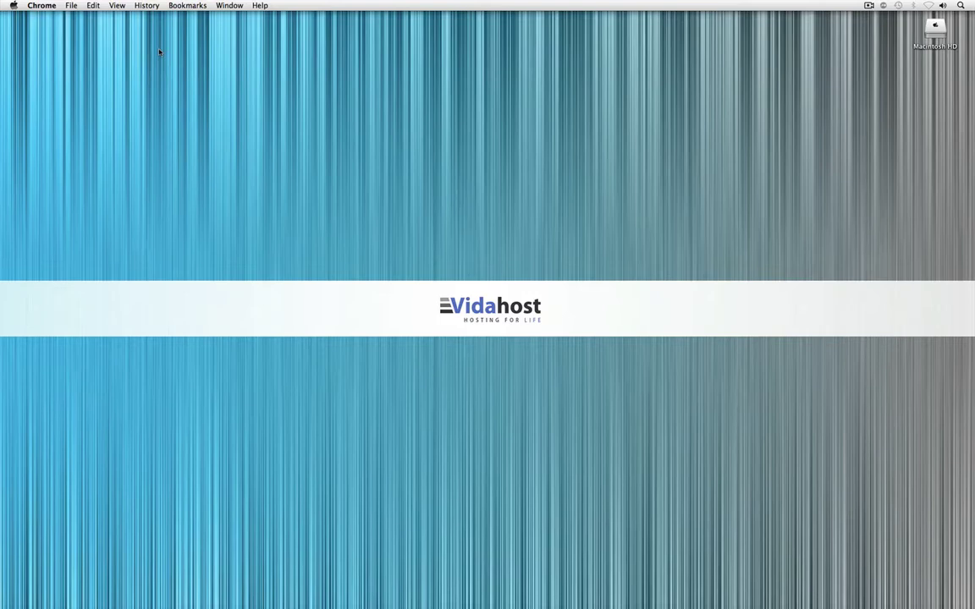
Switch to Chrome and open the hosting control panel's FTP Accounts page to review the existing accounts
{"action": "left_click", "coordinate": [551, 582]}
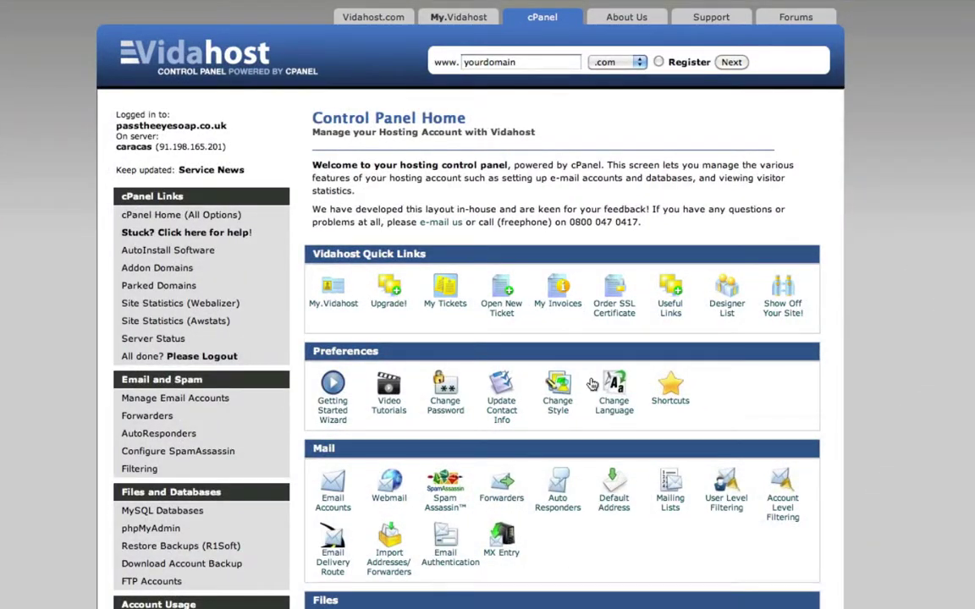
{"action": "scroll", "coordinate": [592, 385], "scroll_direction": "down", "scroll_amount": 4}
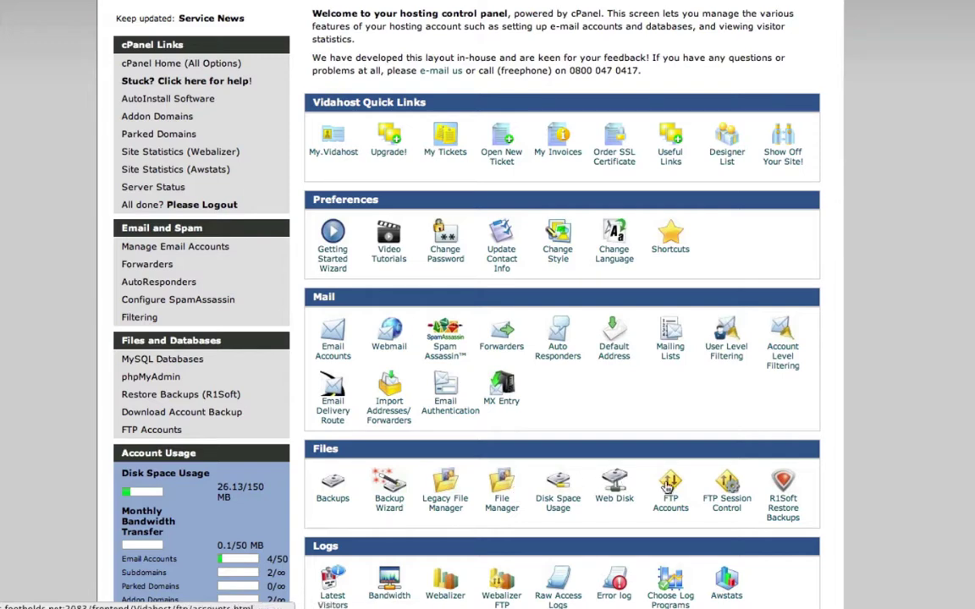
{"action": "left_click", "coordinate": [668, 485]}
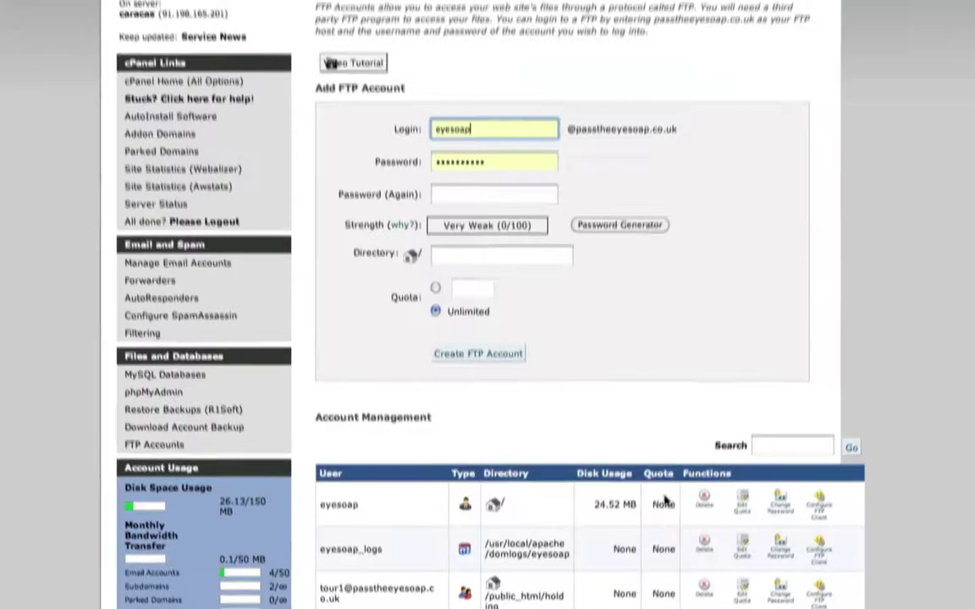
{"action": "scroll", "coordinate": [579, 531], "scroll_direction": "down", "scroll_amount": 3}
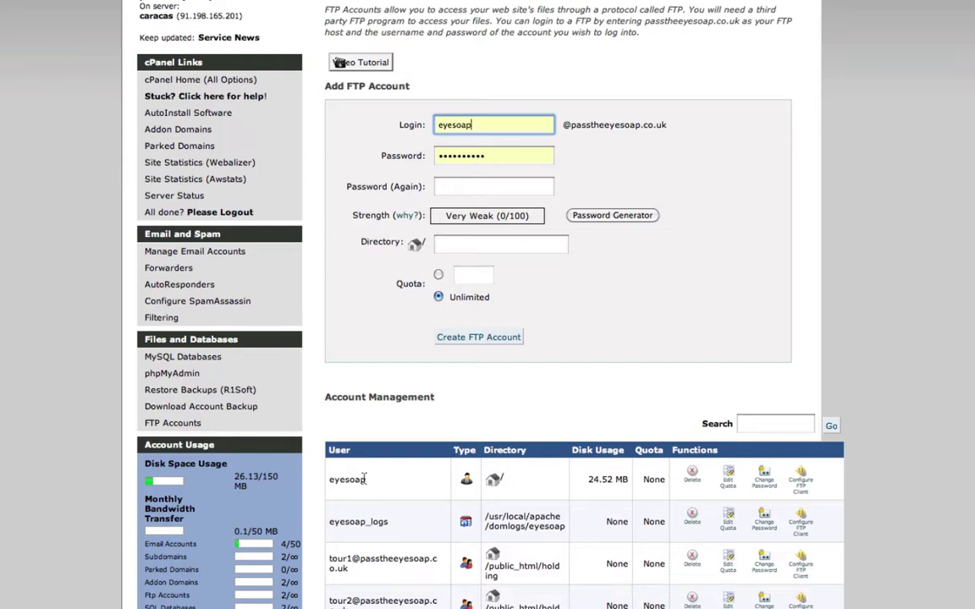
{"action": "scroll", "coordinate": [462, 417], "scroll_direction": "up", "scroll_amount": 3}
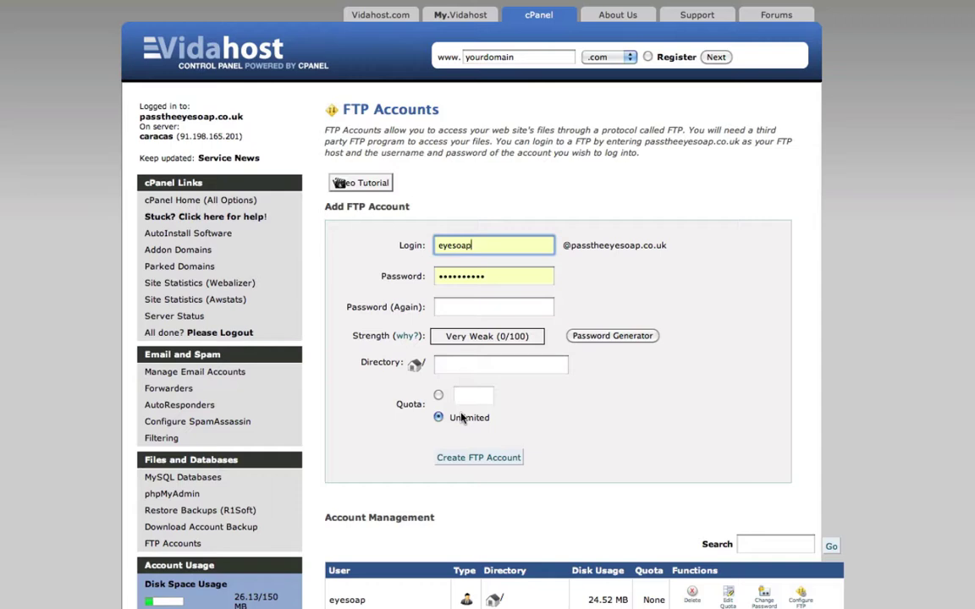
Replace the prefilled login for the new FTP account with sample1
{"action": "key", "text": "ctrl+a"}
{"action": "type", "text": "samp"}
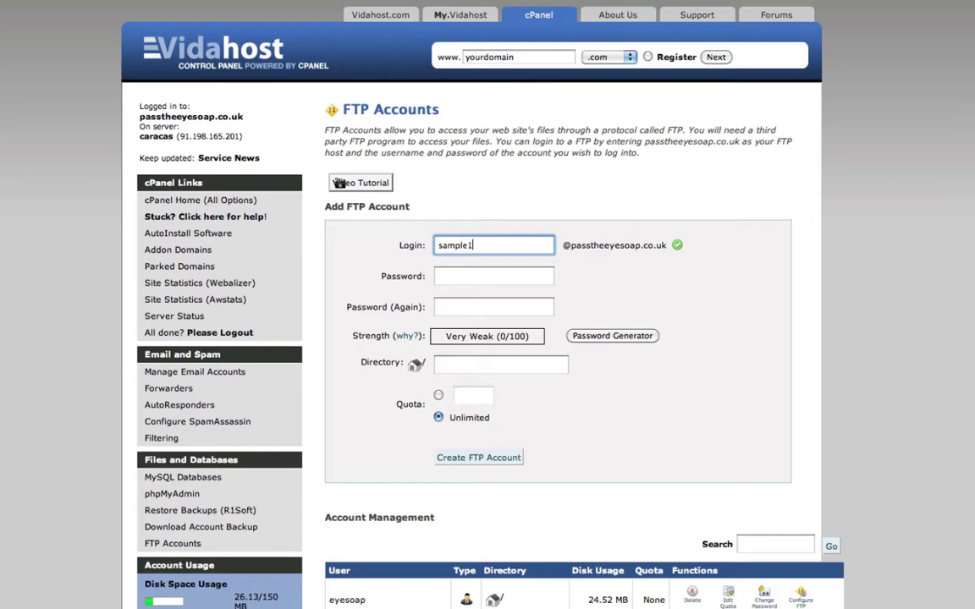
{"action": "left_click", "coordinate": [495, 276]}
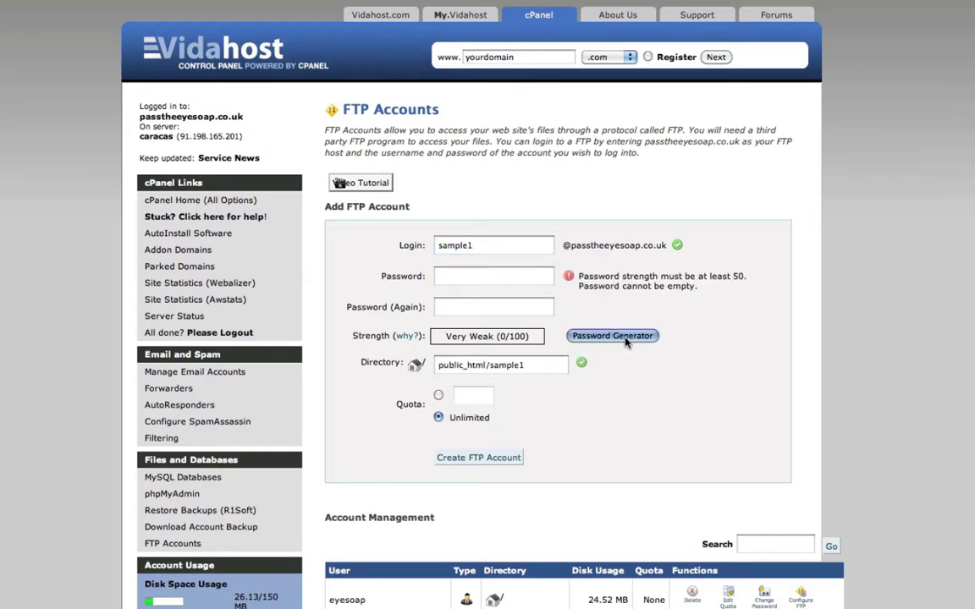
Generate a password, copy it, and use it for the new FTP account
{"action": "left_click", "coordinate": [613, 336]}
{"action": "right_click", "coordinate": [389, 325]}
{"action": "left_click", "coordinate": [417, 380]}
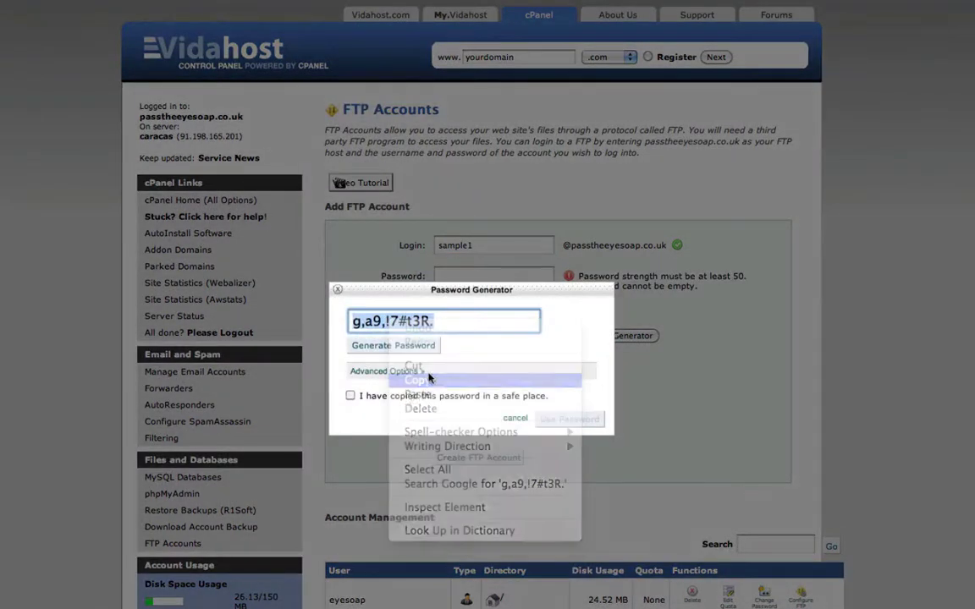
{"action": "left_click", "coordinate": [474, 395]}
{"action": "left_click", "coordinate": [559, 421]}
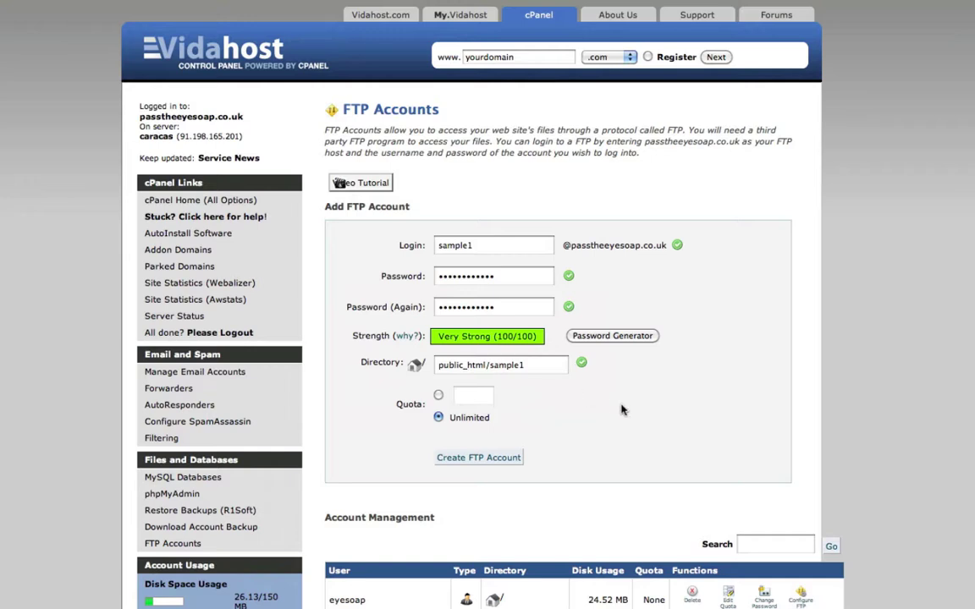
Create the FTP account with directory public_html/clientarea and a quota of 25 MB
{"action": "double_click", "coordinate": [505, 365]}
{"action": "type", "text": "clientarea"}
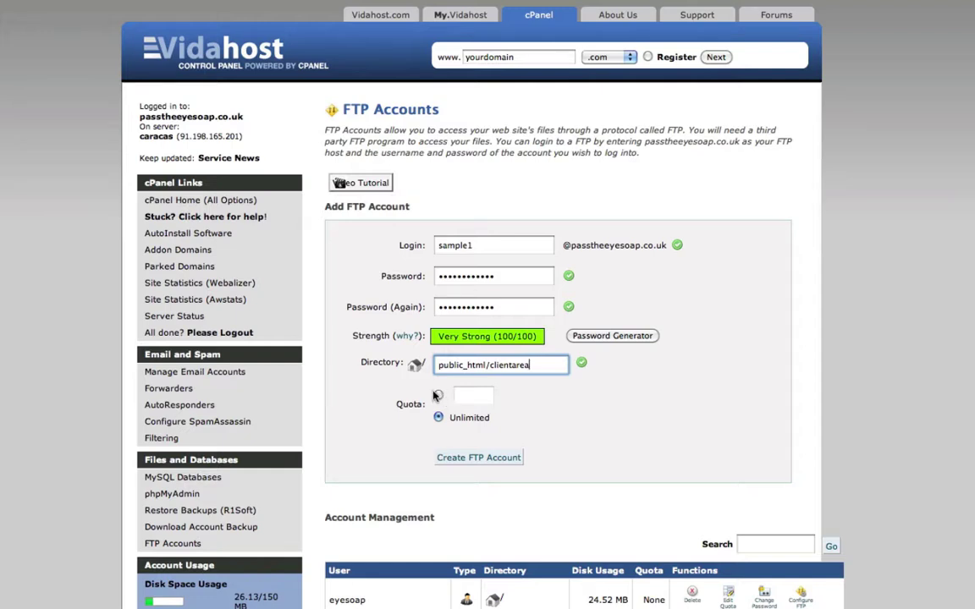
{"action": "left_click", "coordinate": [439, 396]}
{"action": "left_click", "coordinate": [474, 400]}
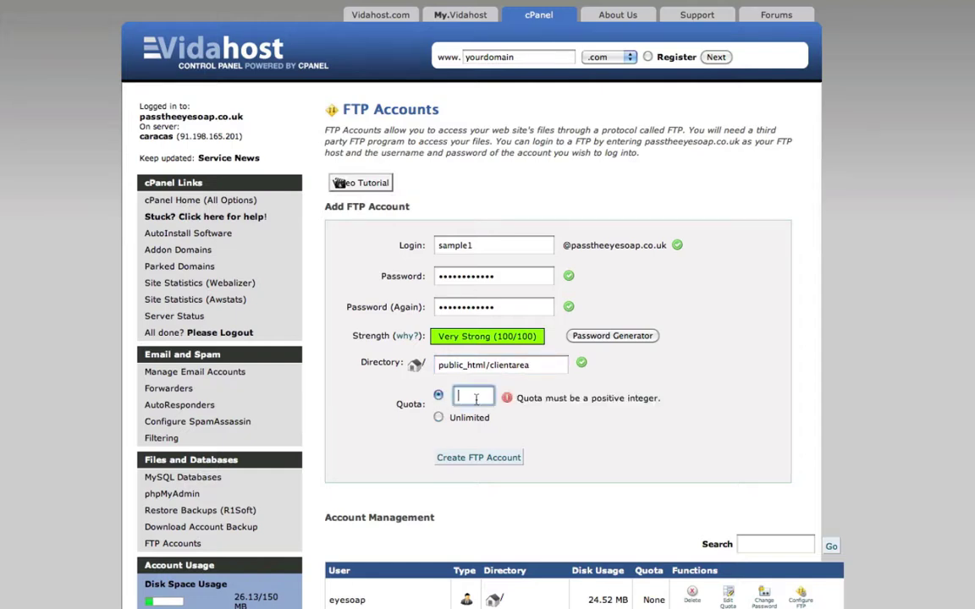
{"action": "type", "text": "25"}
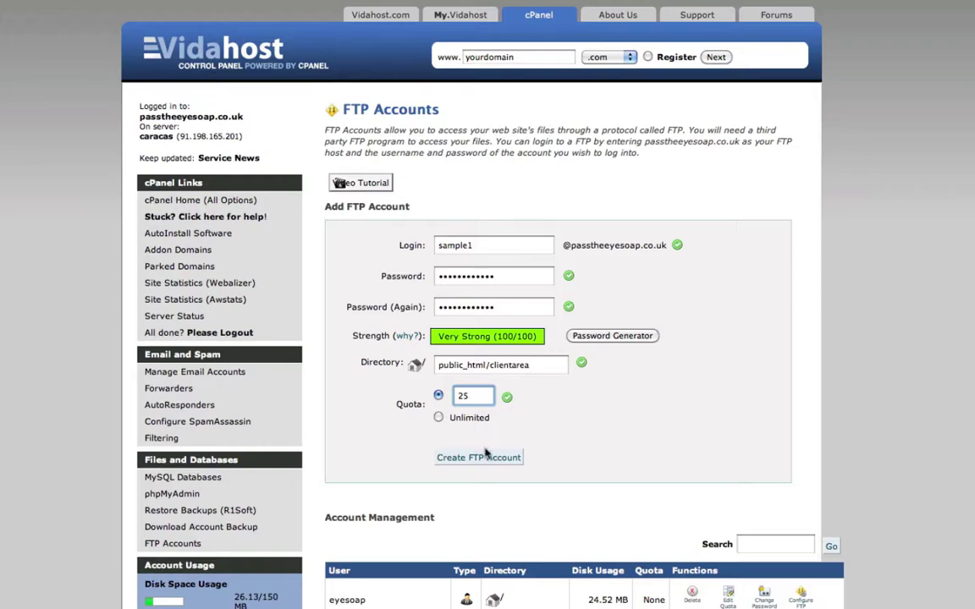
{"action": "left_click", "coordinate": [489, 458]}
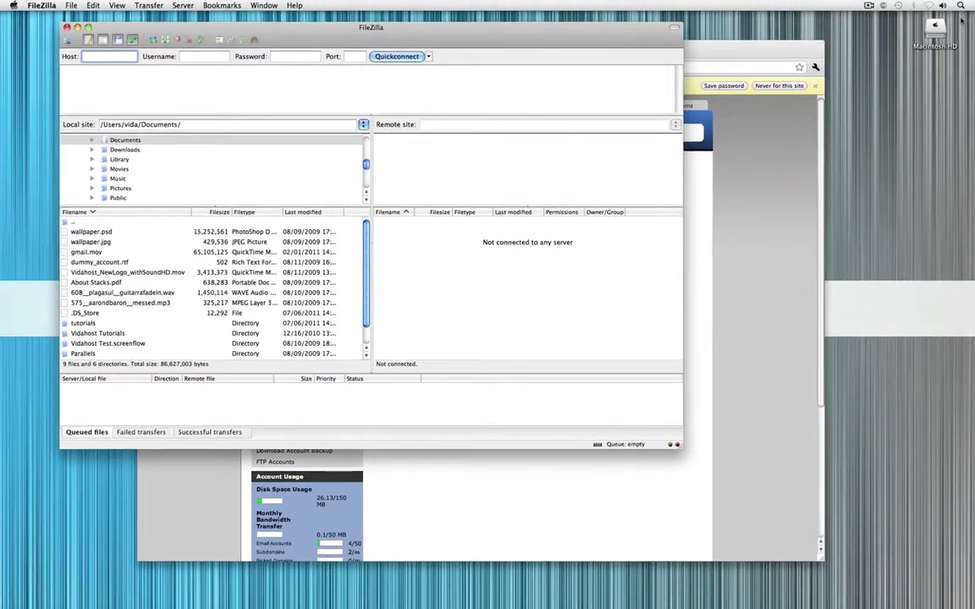
Switch to FileZilla and move its window over the browser window
{"action": "left_click", "coordinate": [961, 6]}
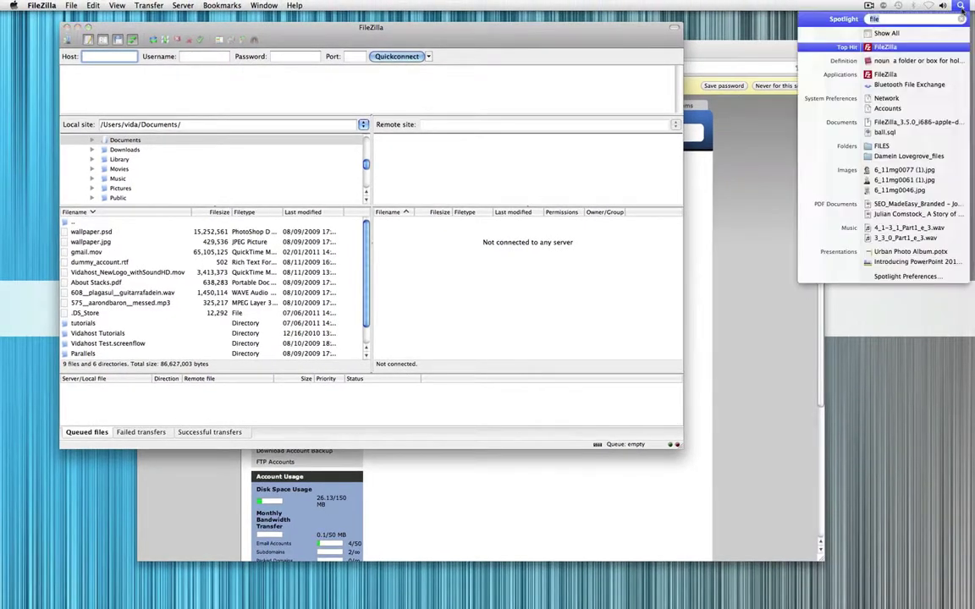
{"action": "left_click", "coordinate": [768, 164]}
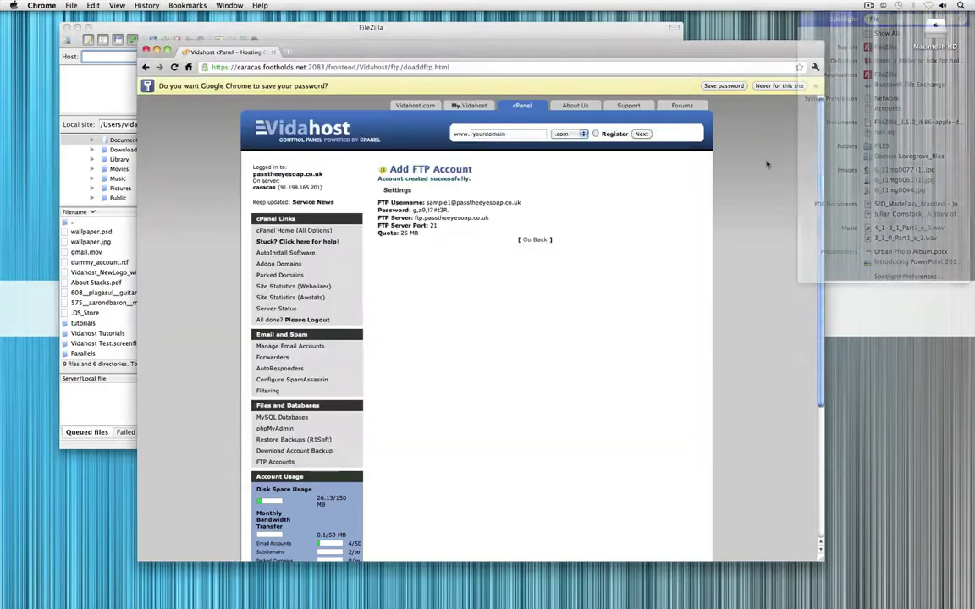
{"action": "left_click_drag", "start_coordinate": [324, 25], "coordinate": [491, 114]}
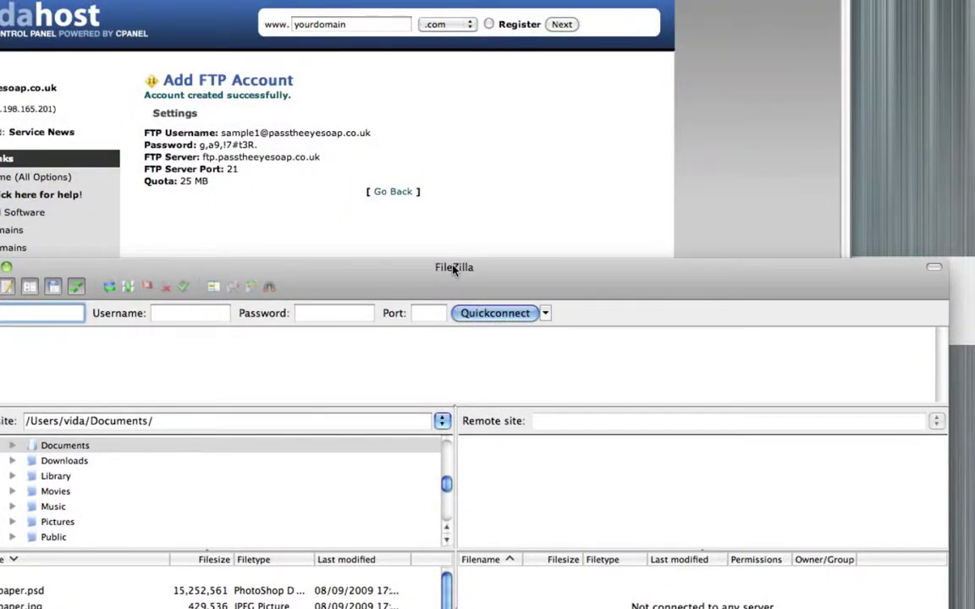
{"action": "left_click_drag", "start_coordinate": [453, 269], "coordinate": [498, 15]}
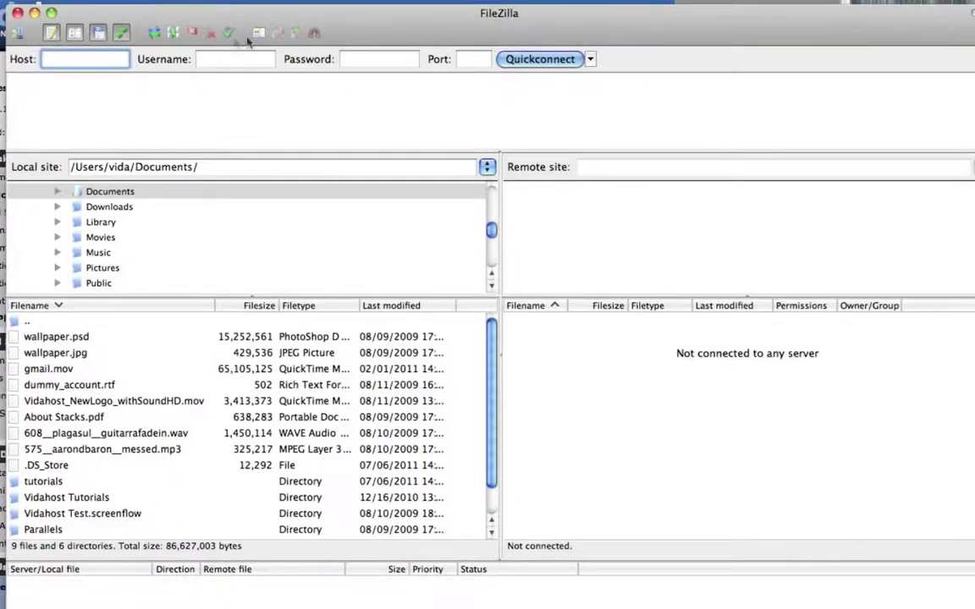
Open the Site Manager and create a folder named Vidahost under My Sites
{"action": "left_click", "coordinate": [19, 34]}
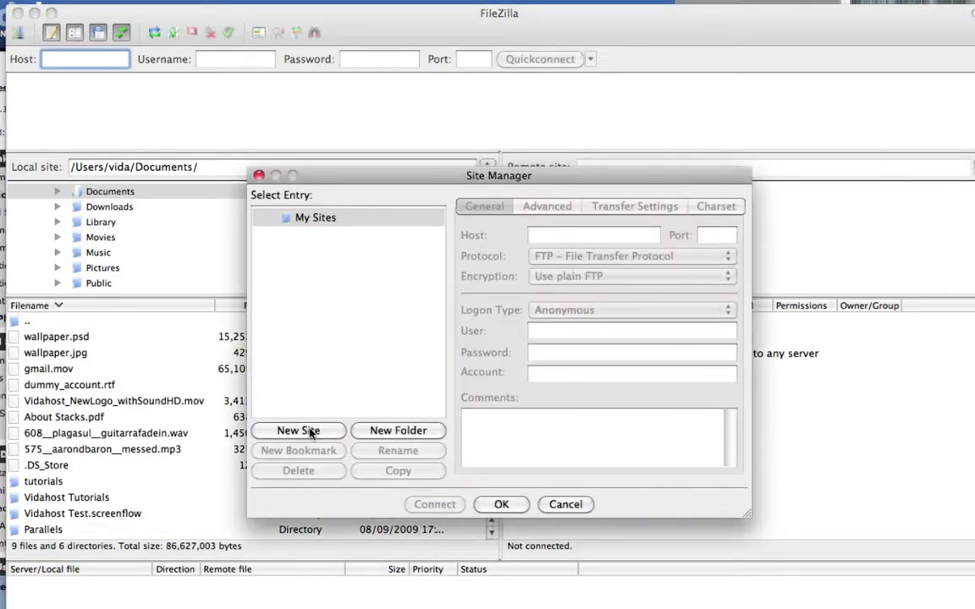
{"action": "left_click", "coordinate": [372, 432]}
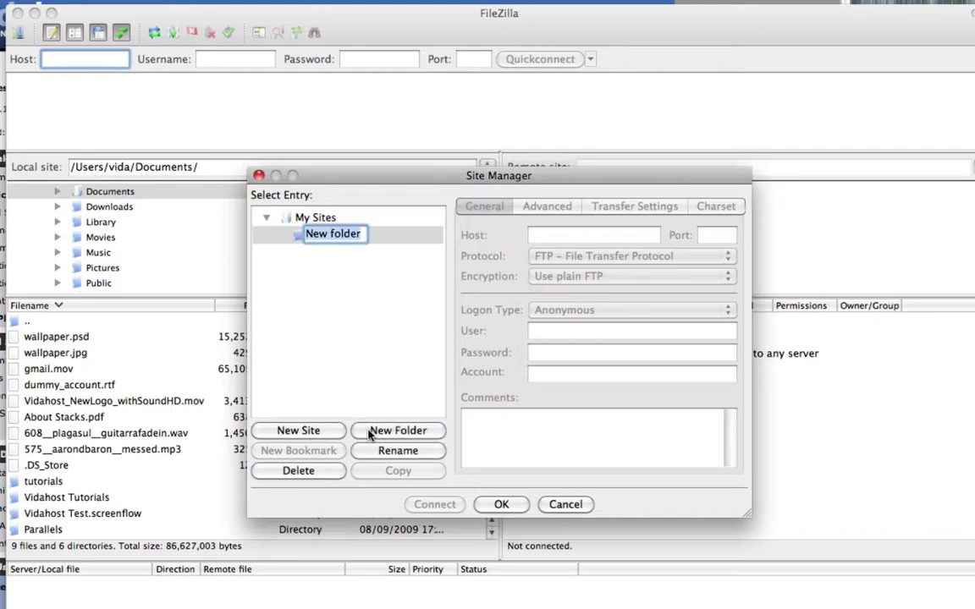
{"action": "type", "text": "Vidahost"}
{"action": "key", "text": "Return"}
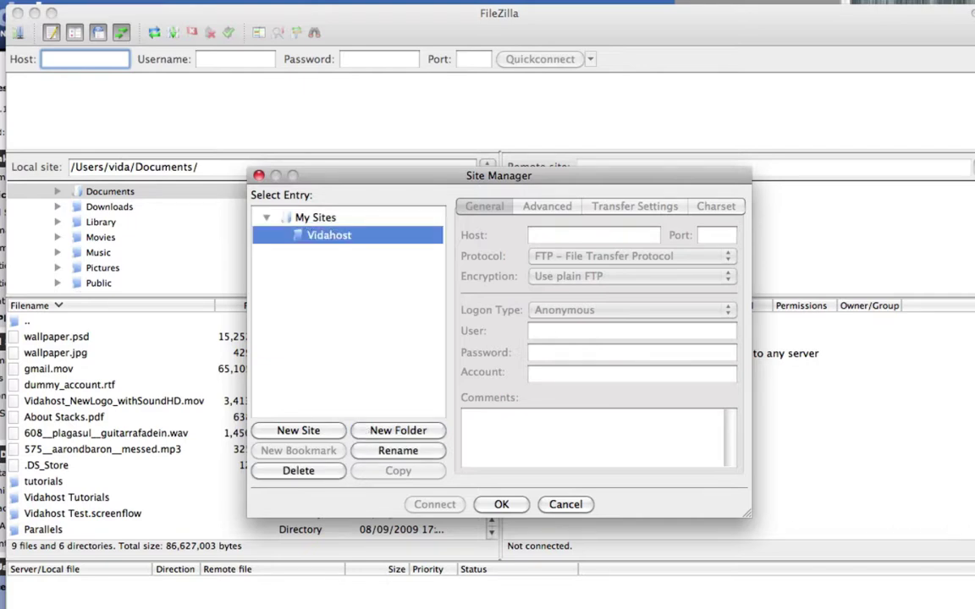
Add a new site named Client Area inside the Vidahost folder
{"action": "left_click", "coordinate": [296, 431]}
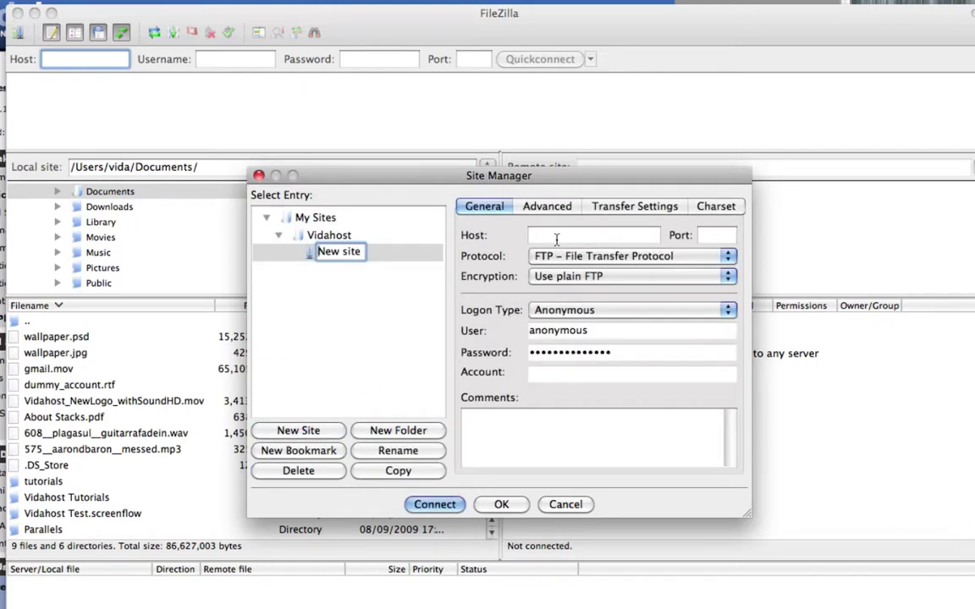
{"action": "type", "text": "Clien"}
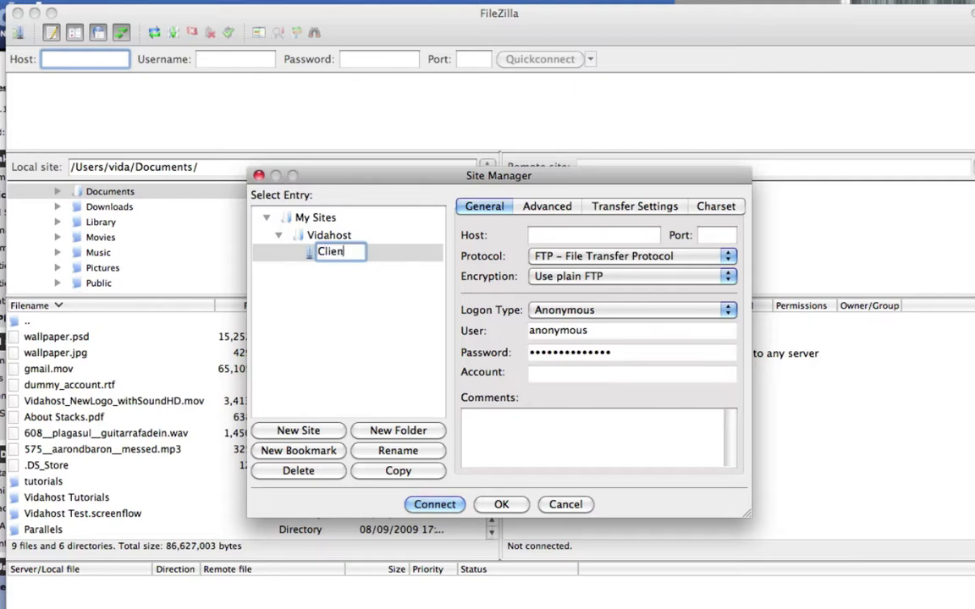
{"action": "type", "text": "t Area"}
{"action": "key", "text": "Return"}
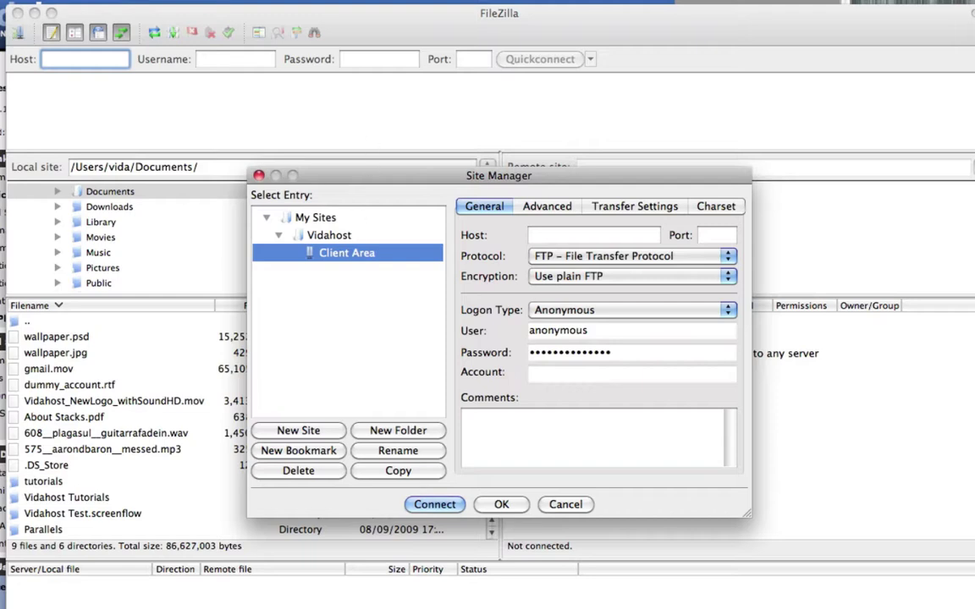
Copy the FTP server ftp.passtheeyesoap.co.uk from Chrome into the Client Area site's host in FileZilla and set the port to 21
{"action": "key", "text": "super+Tab"}
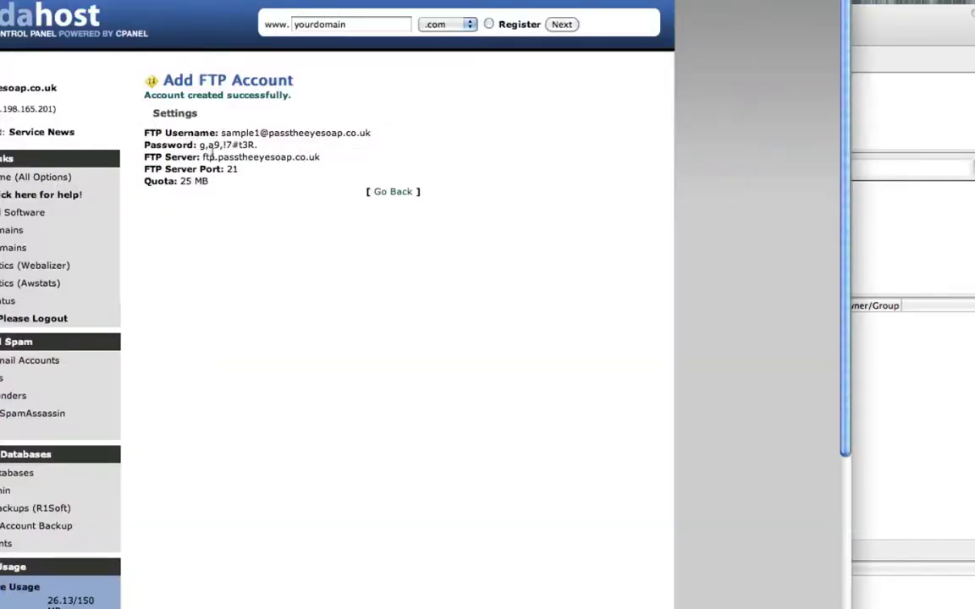
{"action": "left_click_drag", "start_coordinate": [202, 158], "coordinate": [322, 159]}
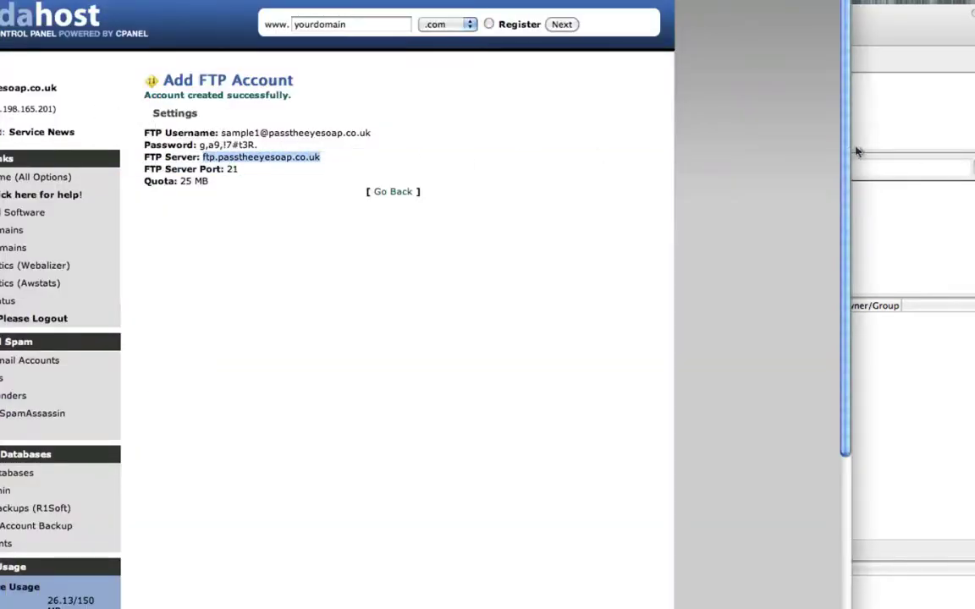
{"action": "key", "text": "super+Tab"}
{"action": "left_click", "coordinate": [593, 235]}
{"action": "key", "text": "super+v"}
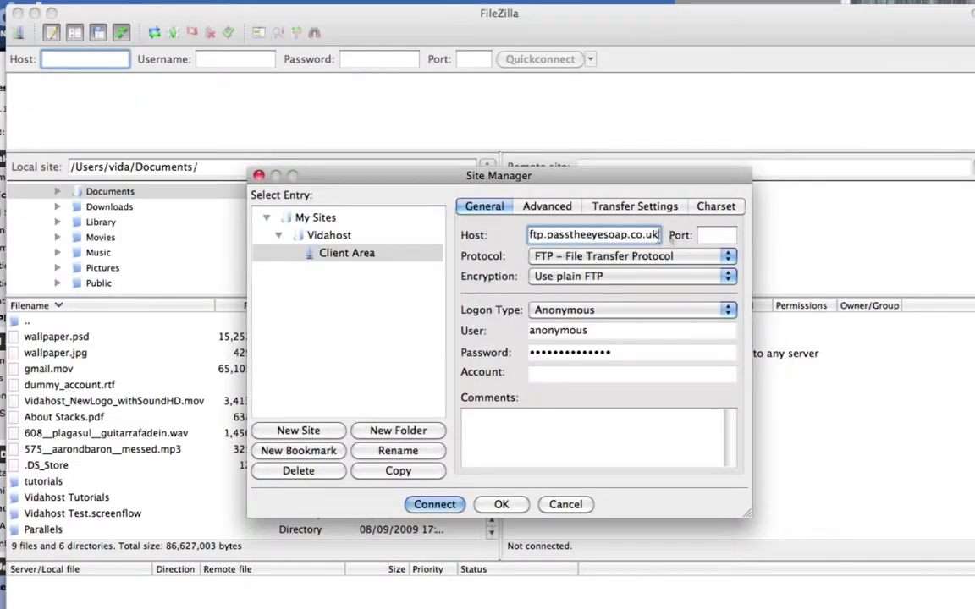
{"action": "left_click", "coordinate": [704, 236]}
{"action": "type", "text": "21"}
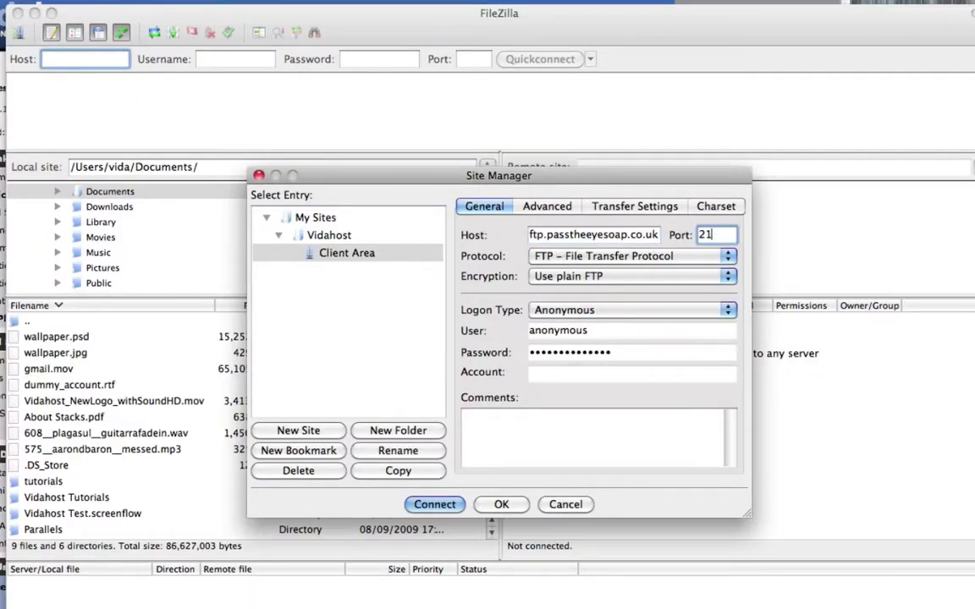
Set the Client Area logon type to Normal and the user to the FTP username copied from the account details in Chrome
{"action": "key", "text": "super+Tab"}
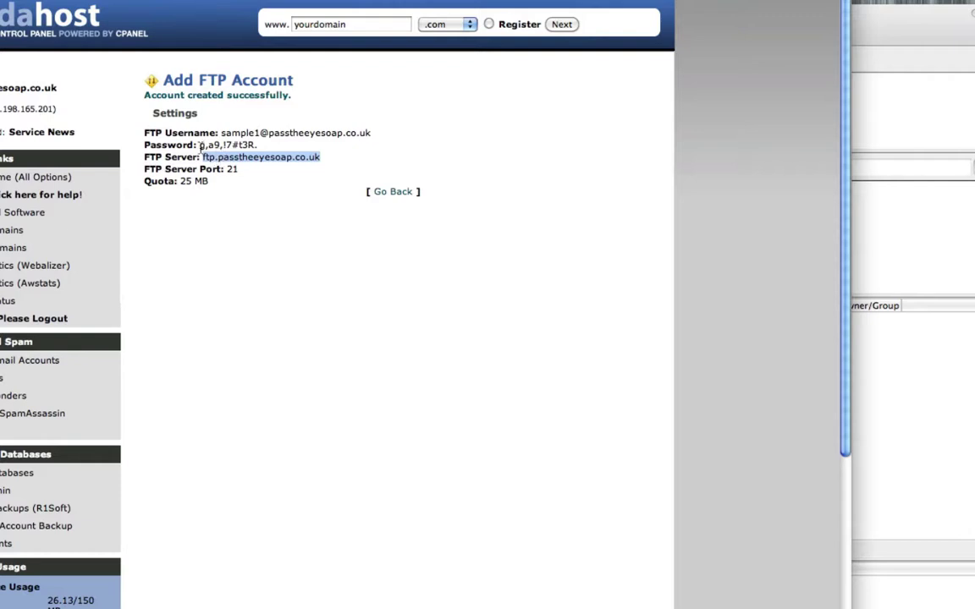
{"action": "left_click_drag", "start_coordinate": [222, 133], "coordinate": [385, 132]}
{"action": "key", "text": "super+c"}
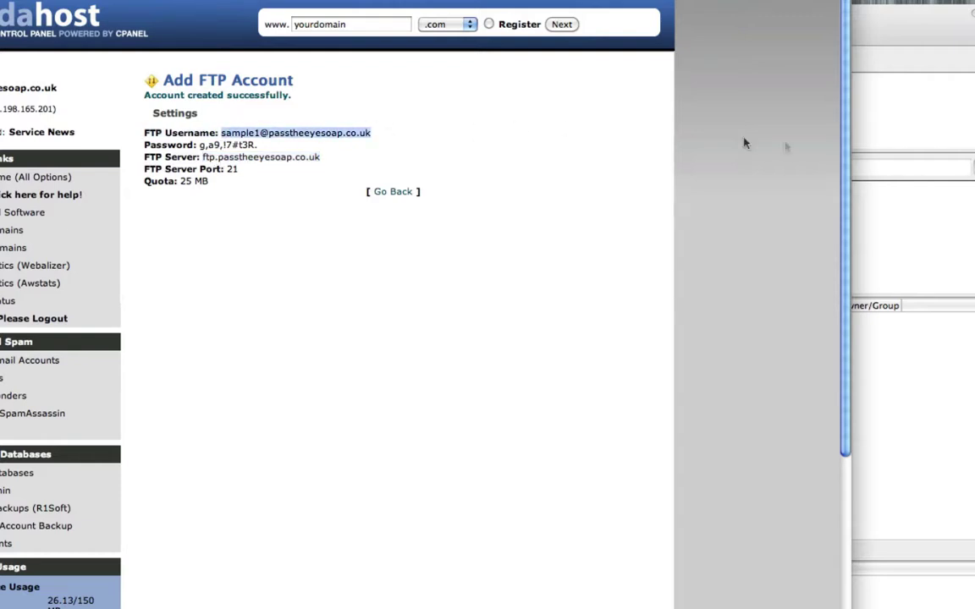
{"action": "key", "text": "super+Tab"}
{"action": "left_click", "coordinate": [581, 311]}
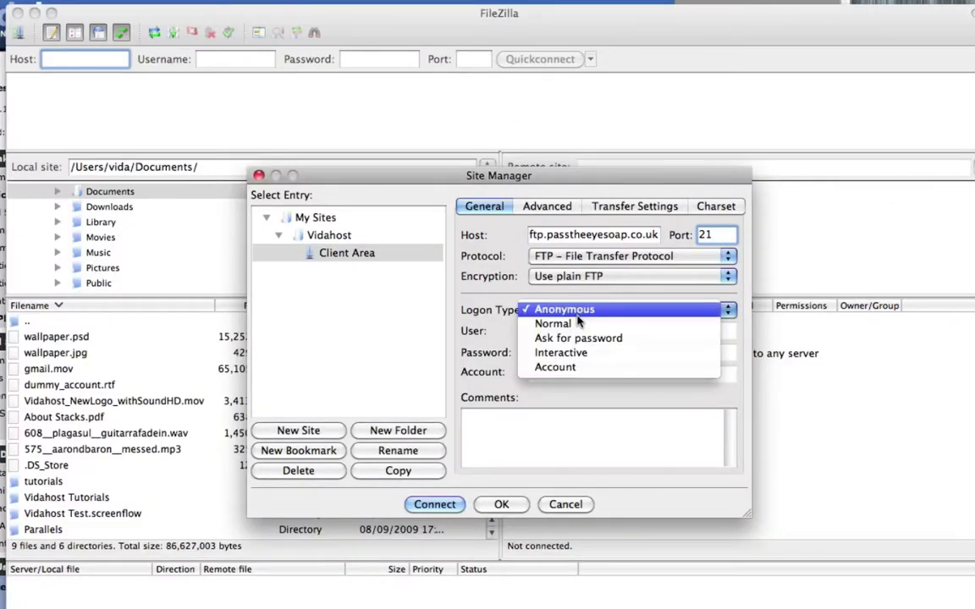
{"action": "left_click", "coordinate": [580, 323]}
{"action": "left_click_drag", "start_coordinate": [591, 331], "coordinate": [531, 329]}
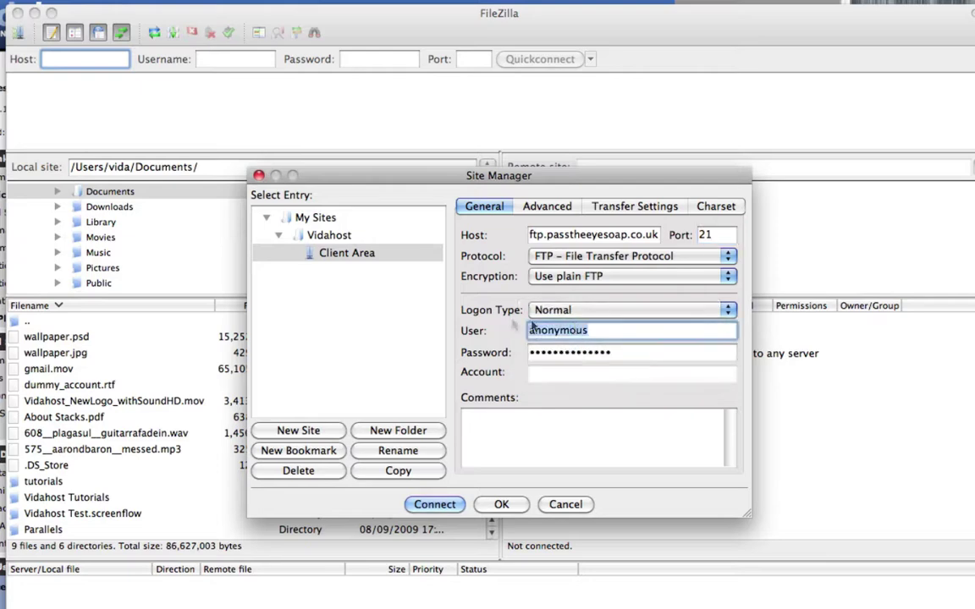
{"action": "key", "text": "super+v"}
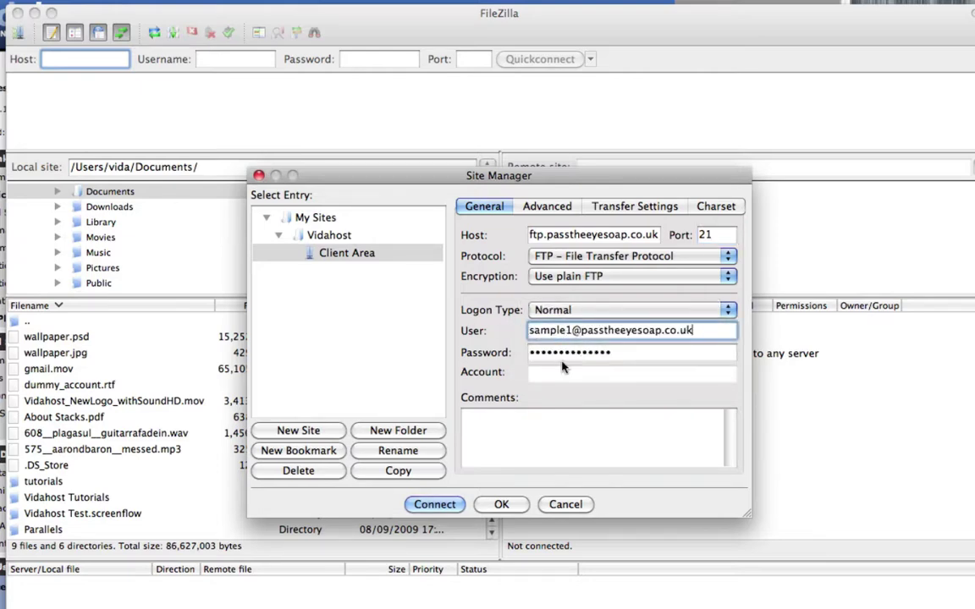
Copy the FTP password from the account details in Chrome into the Client Area site's password in FileZilla and save the site
{"action": "key", "text": "super+Tab"}
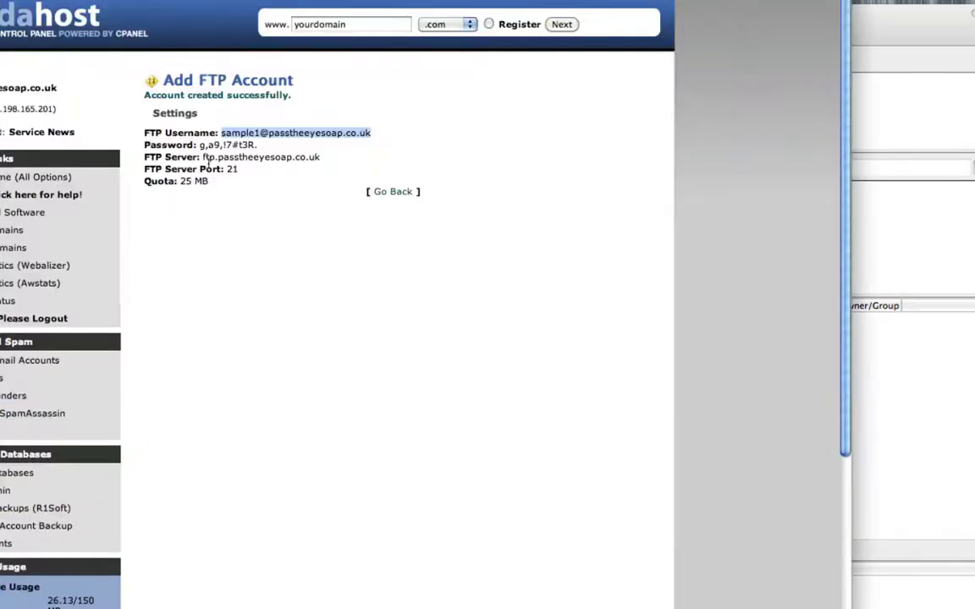
{"action": "left_click_drag", "start_coordinate": [200, 146], "coordinate": [257, 145]}
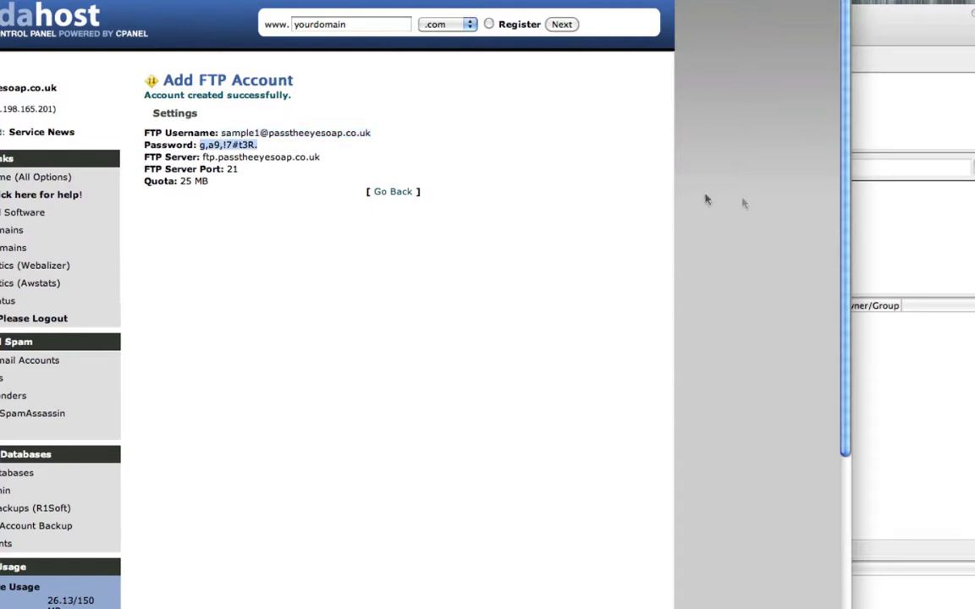
{"action": "key", "text": "super+Tab"}
{"action": "left_click", "coordinate": [584, 351]}
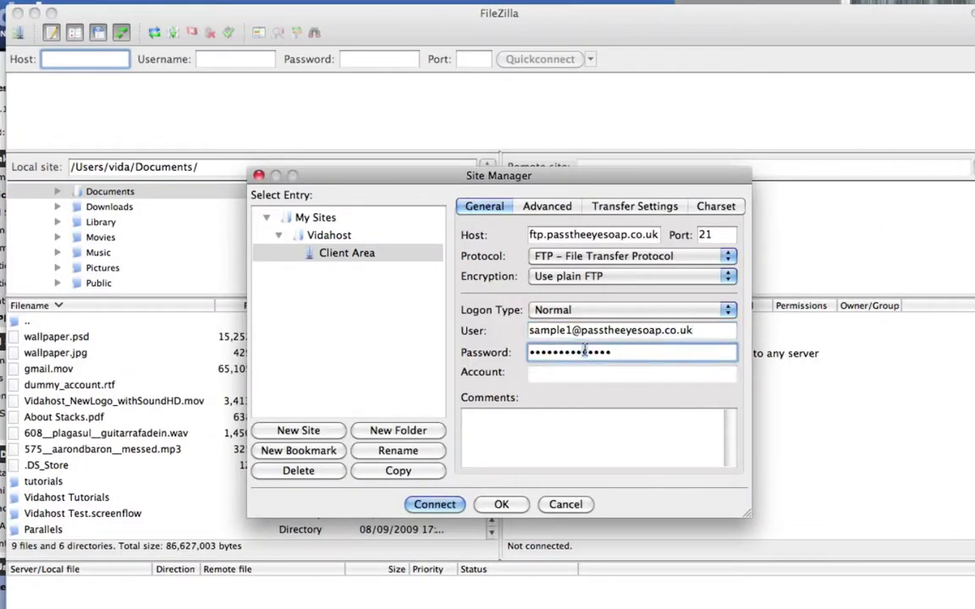
{"action": "key", "text": "super+a"}
{"action": "key", "text": "super+v"}
{"action": "left_click", "coordinate": [501, 505]}
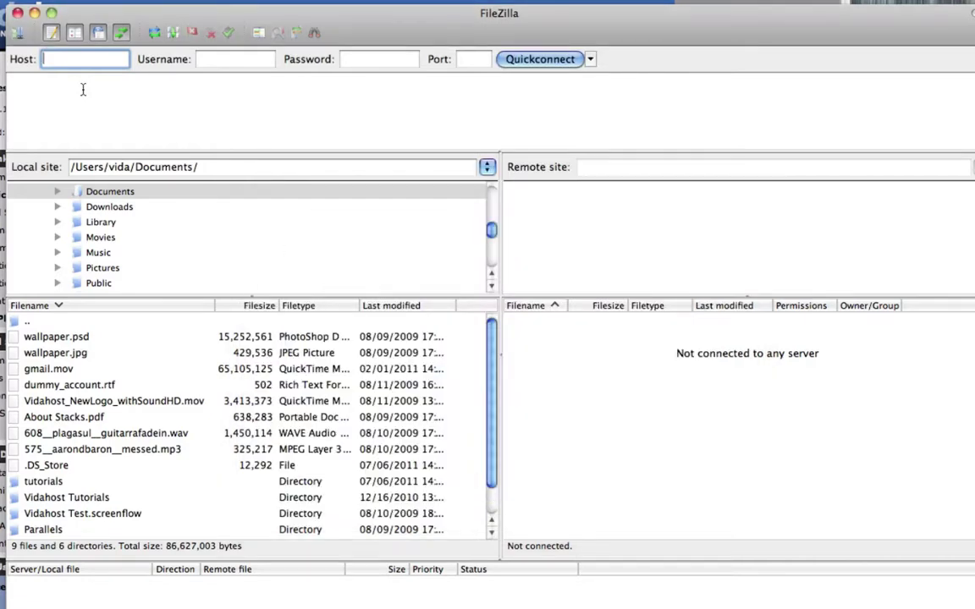
Reopen the Site Manager and connect to the saved Client Area site
{"action": "left_click", "coordinate": [18, 34]}
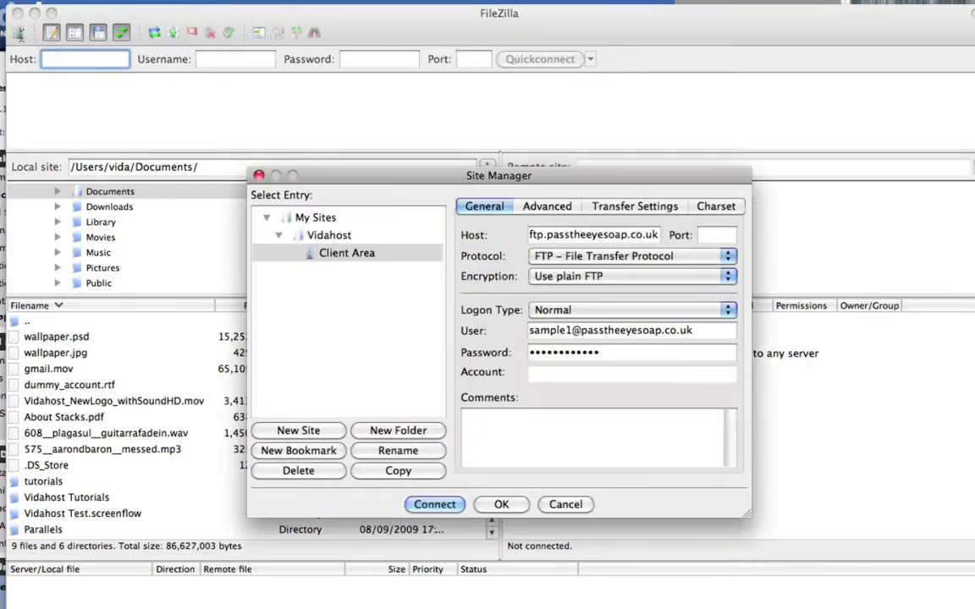
{"action": "left_click", "coordinate": [347, 252]}
{"action": "left_click", "coordinate": [398, 451]}
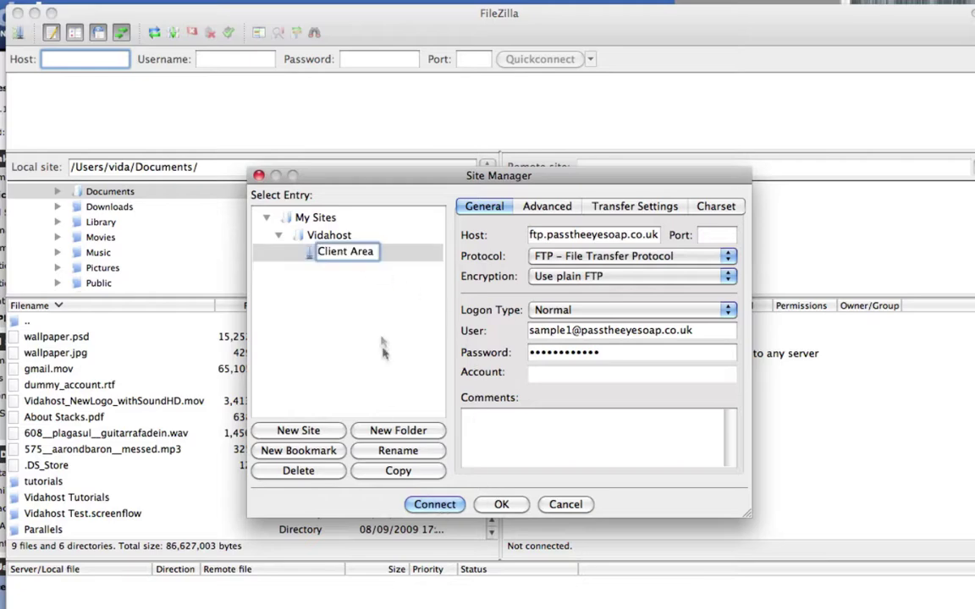
{"action": "key", "text": "Return"}
{"action": "left_click", "coordinate": [434, 505]}
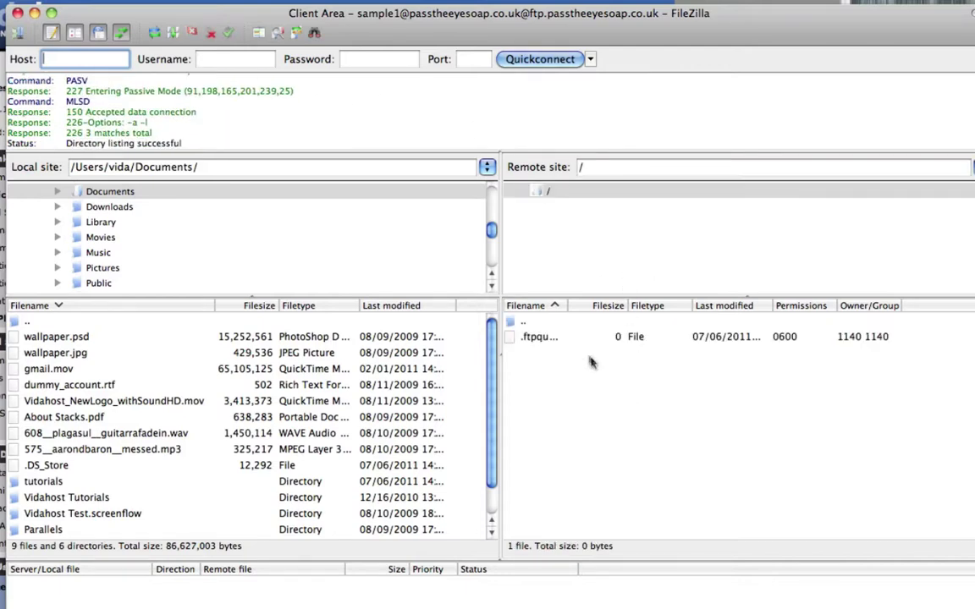
Upload wallpaper.jpg from the local Documents folder to the root of the remote site
{"action": "left_click", "coordinate": [535, 338]}
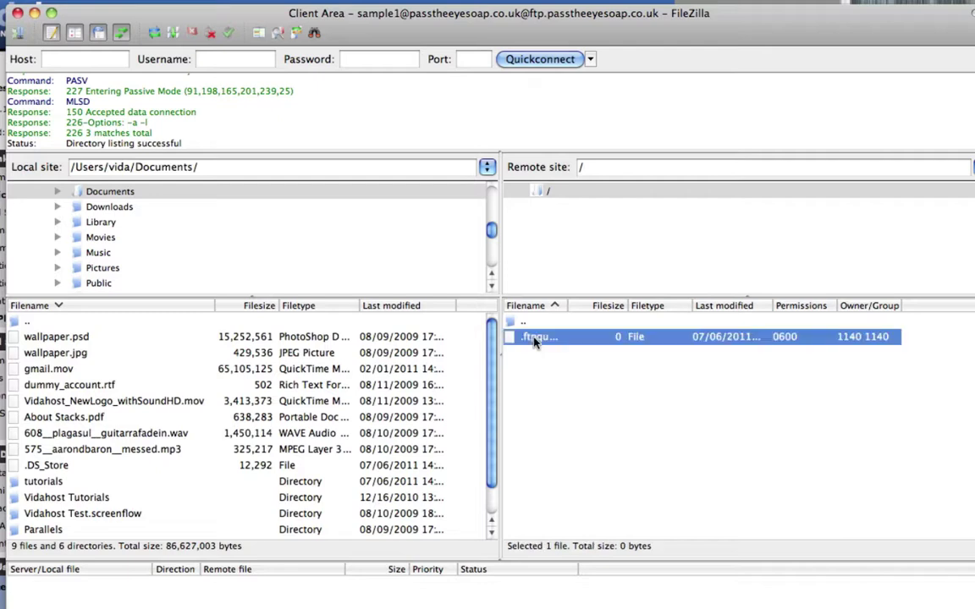
{"action": "left_click", "coordinate": [562, 392]}
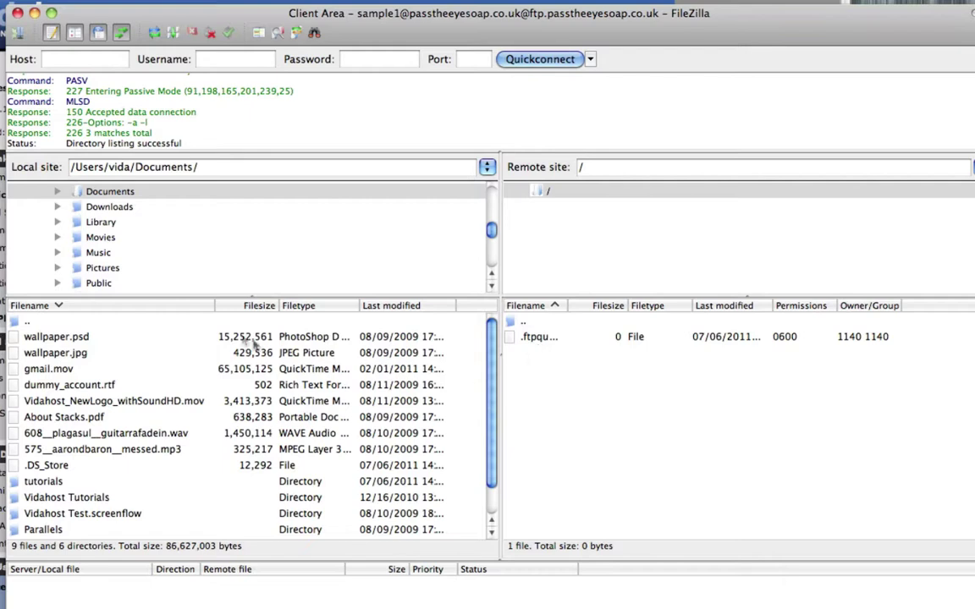
{"action": "left_click", "coordinate": [288, 350]}
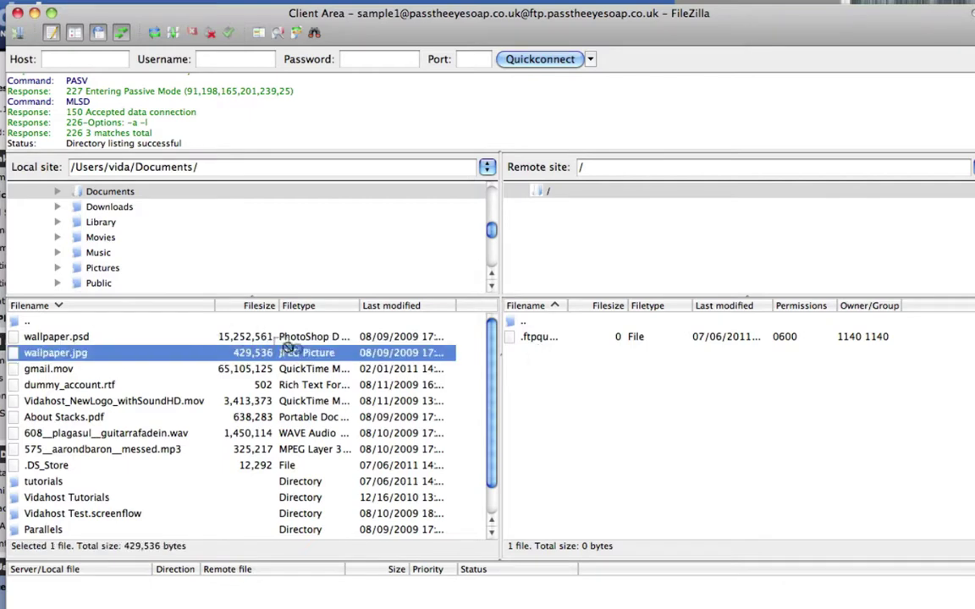
{"action": "left_click_drag", "start_coordinate": [288, 347], "coordinate": [563, 351]}
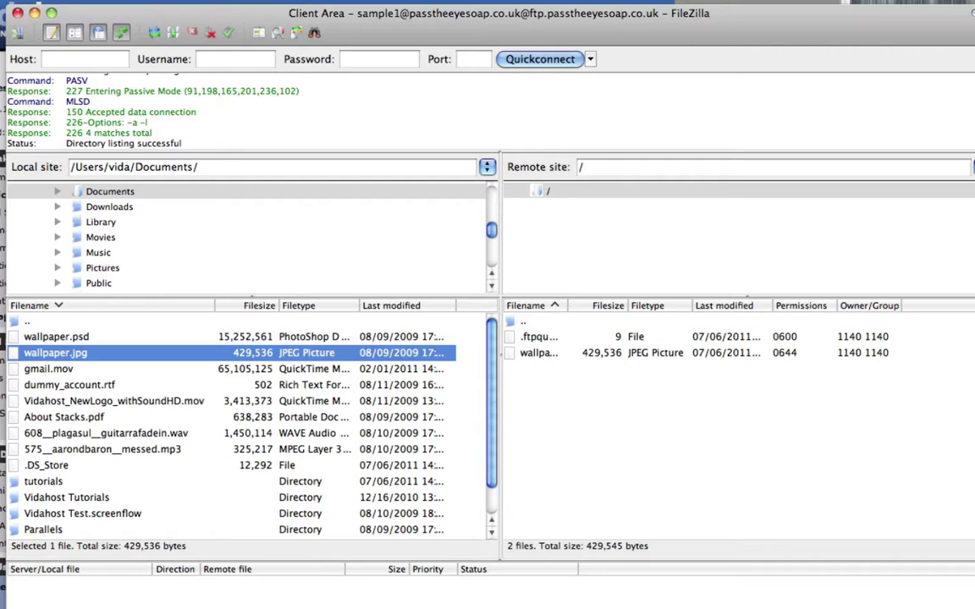
Switch to Chrome, open the cPanel File Manager, and check the contents of the clientarea folder for the uploaded file
{"action": "key", "text": "super+Tab"}
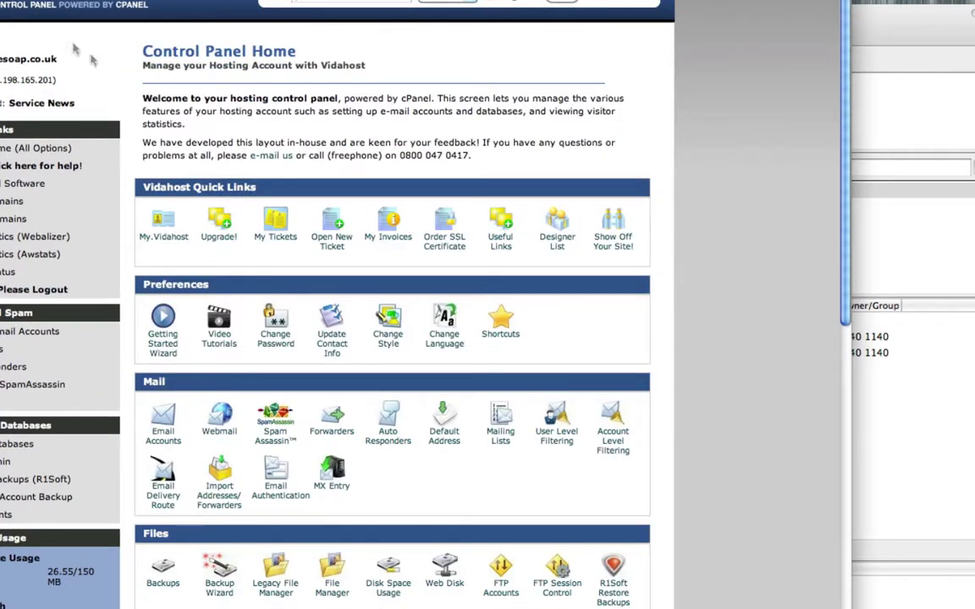
{"action": "left_click", "coordinate": [332, 571]}
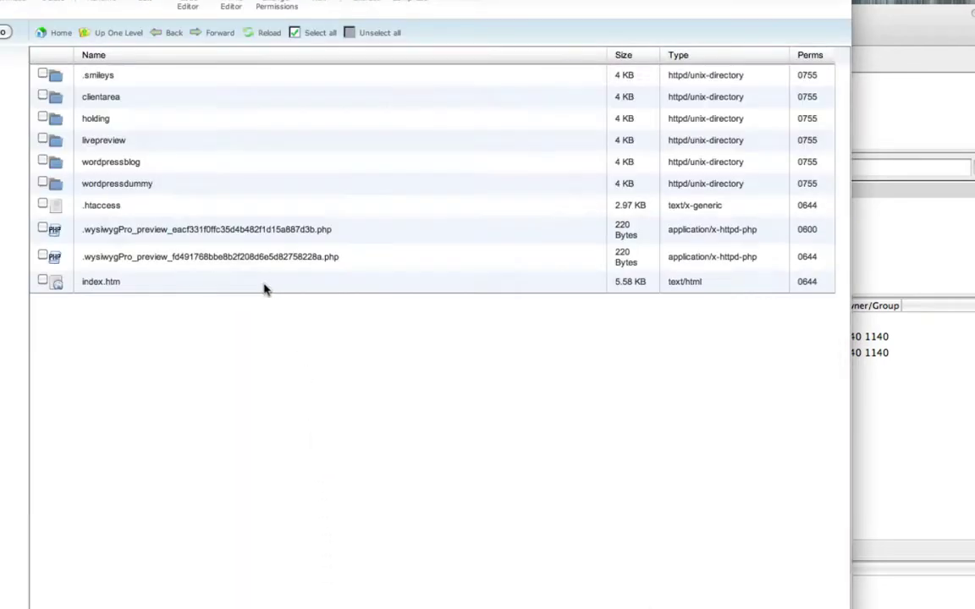
{"action": "double_click", "coordinate": [129, 99]}
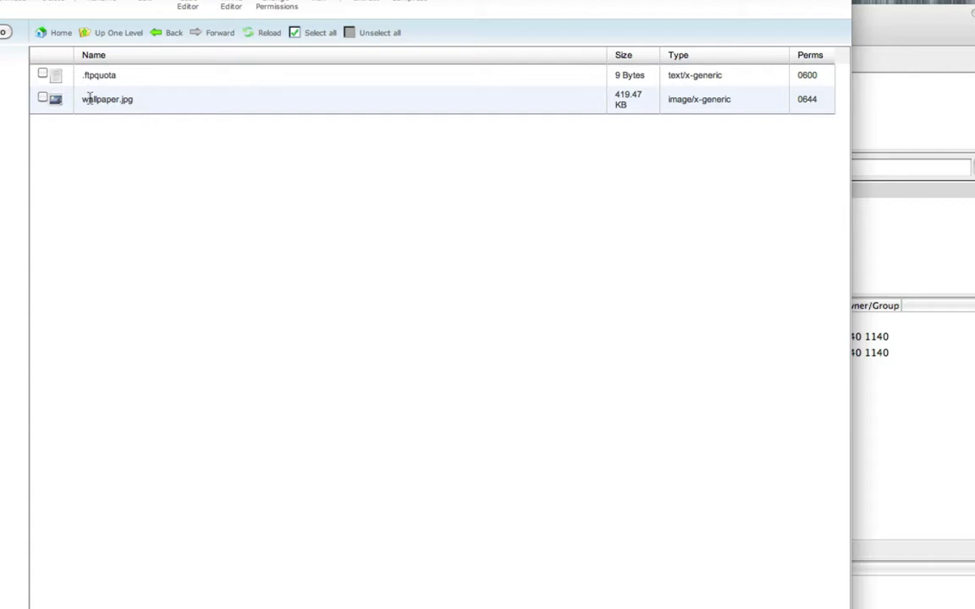
{"action": "left_click", "coordinate": [103, 37]}
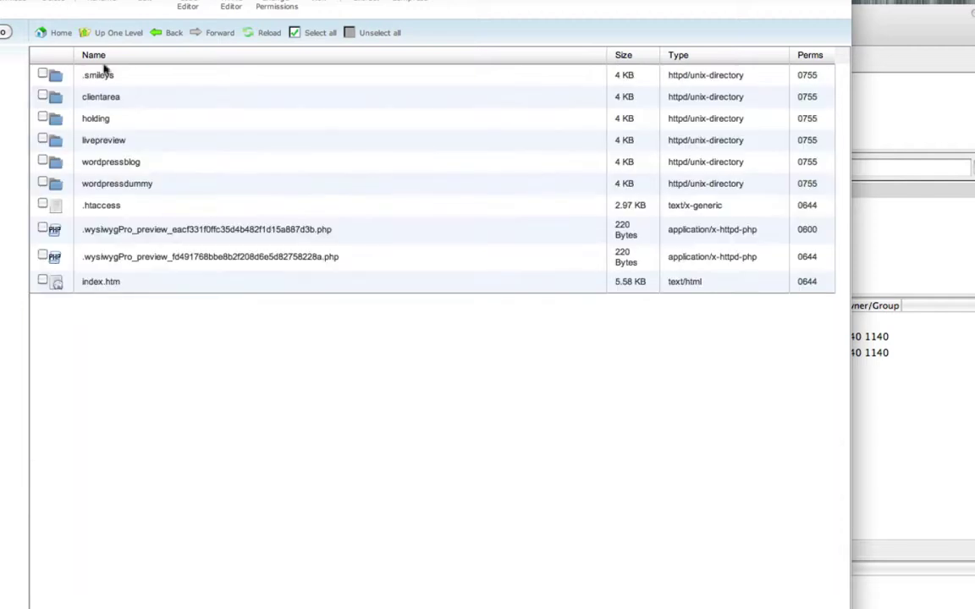
{"action": "left_click", "coordinate": [151, 97]}
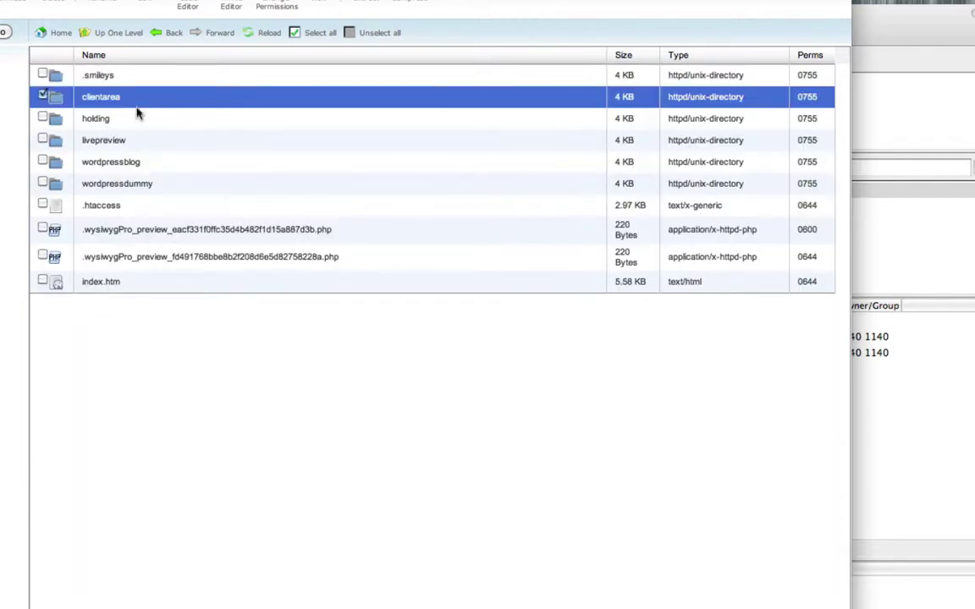
{"action": "double_click", "coordinate": [135, 102]}
Switch back to FileZilla, view the saved Client Area entry in the Site Manager, and close it
{"action": "left_click", "coordinate": [921, 411]}
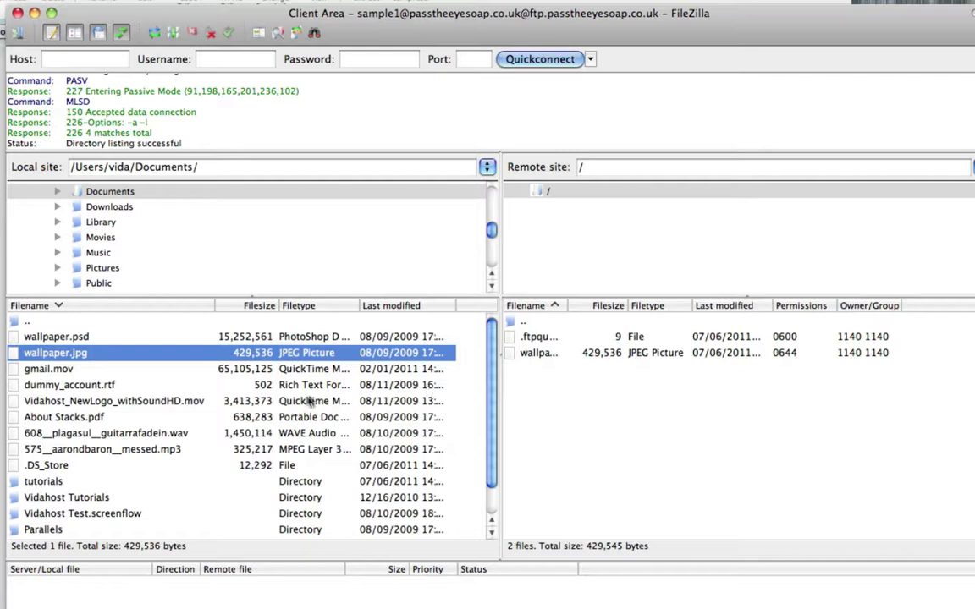
{"action": "left_click", "coordinate": [572, 384]}
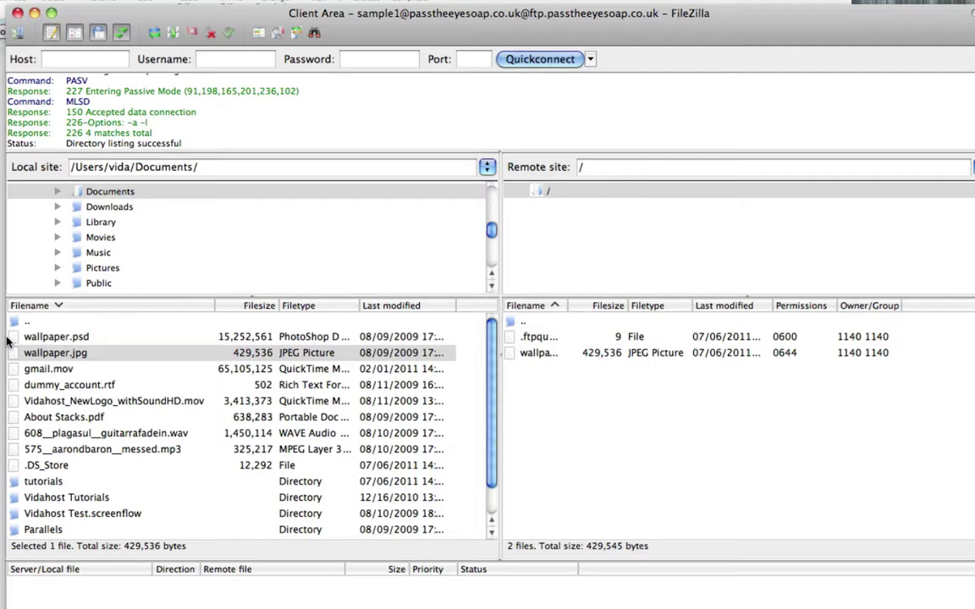
{"action": "left_click", "coordinate": [17, 32]}
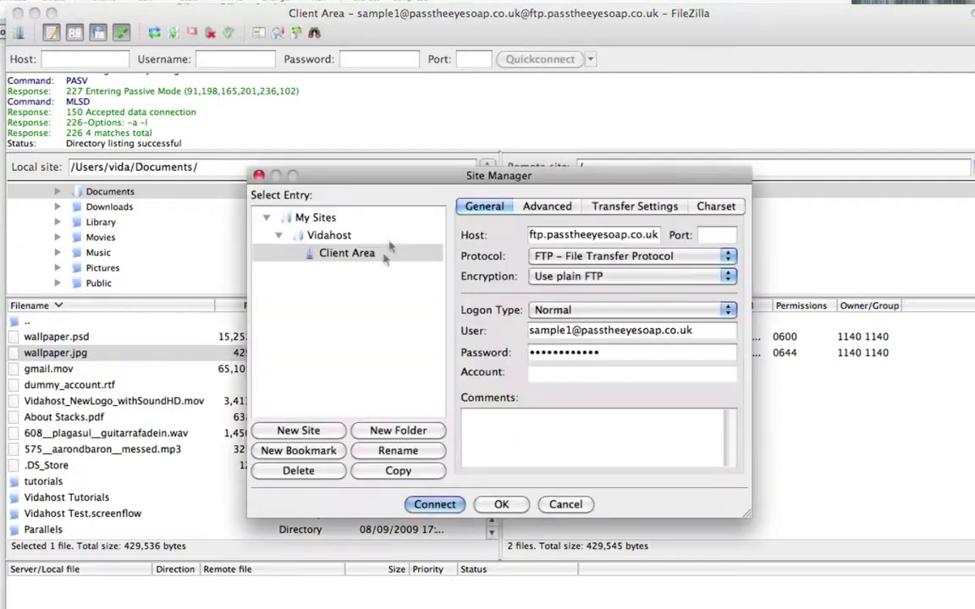
{"action": "left_click", "coordinate": [259, 176]}
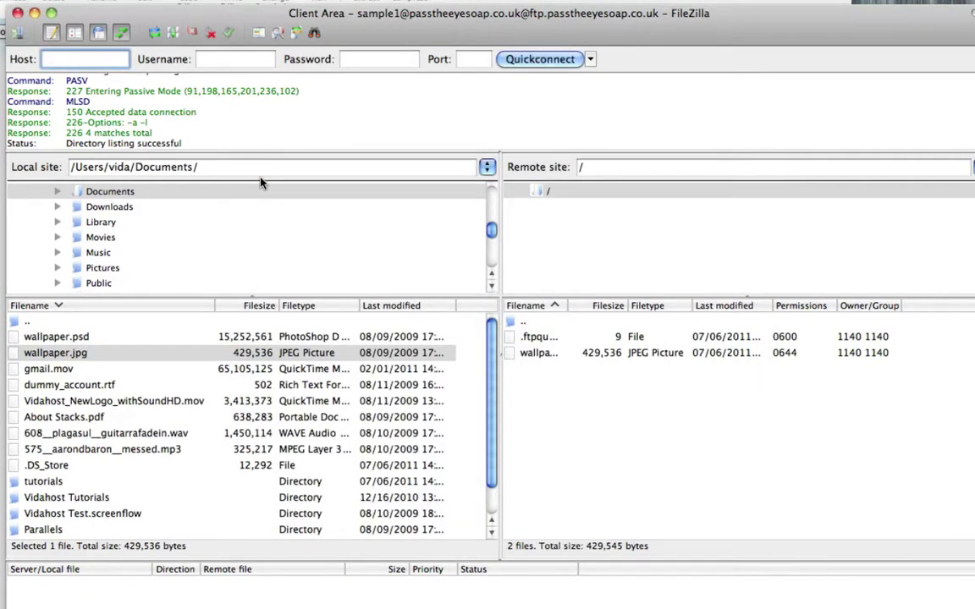